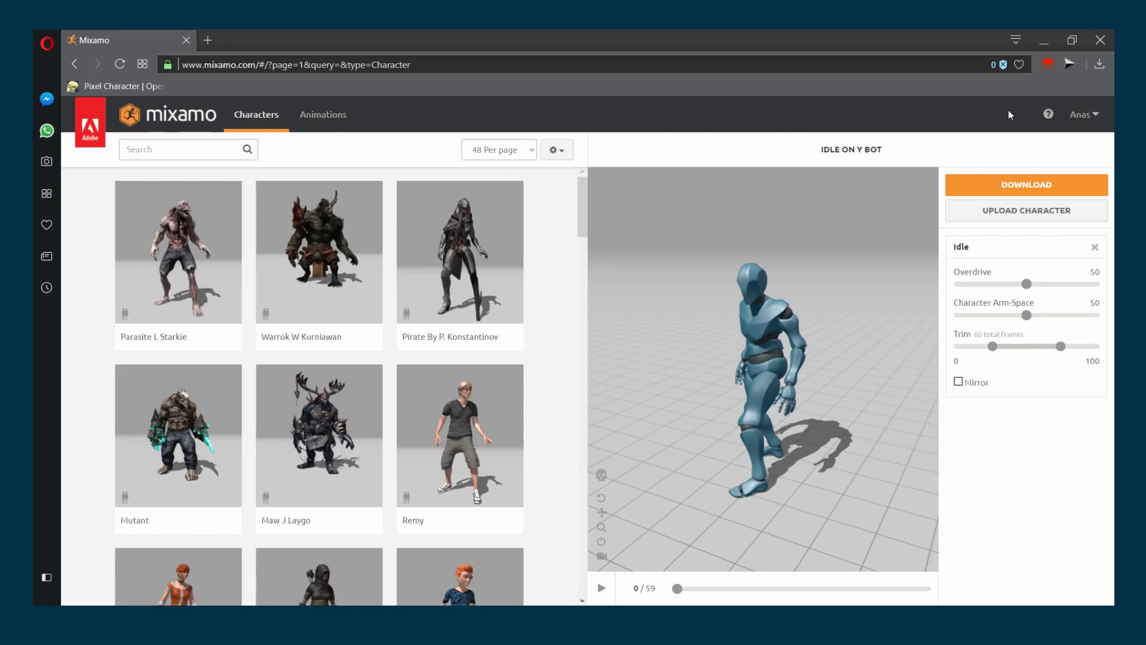
- Replace Y Bot with the Aj character and orbit the preview to view Aj from behind
{"action": "scroll", "coordinate": [551, 292], "scroll_direction": "down", "scroll_amount": 10}
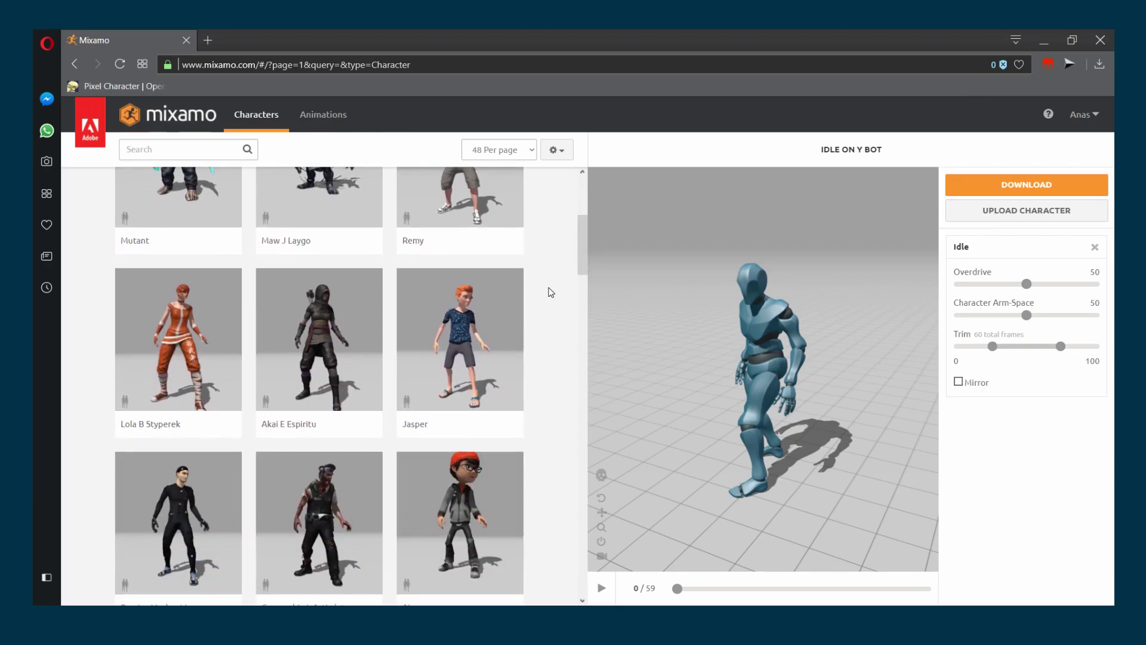
{"action": "scroll", "coordinate": [550, 292], "scroll_direction": "up", "scroll_amount": 3}
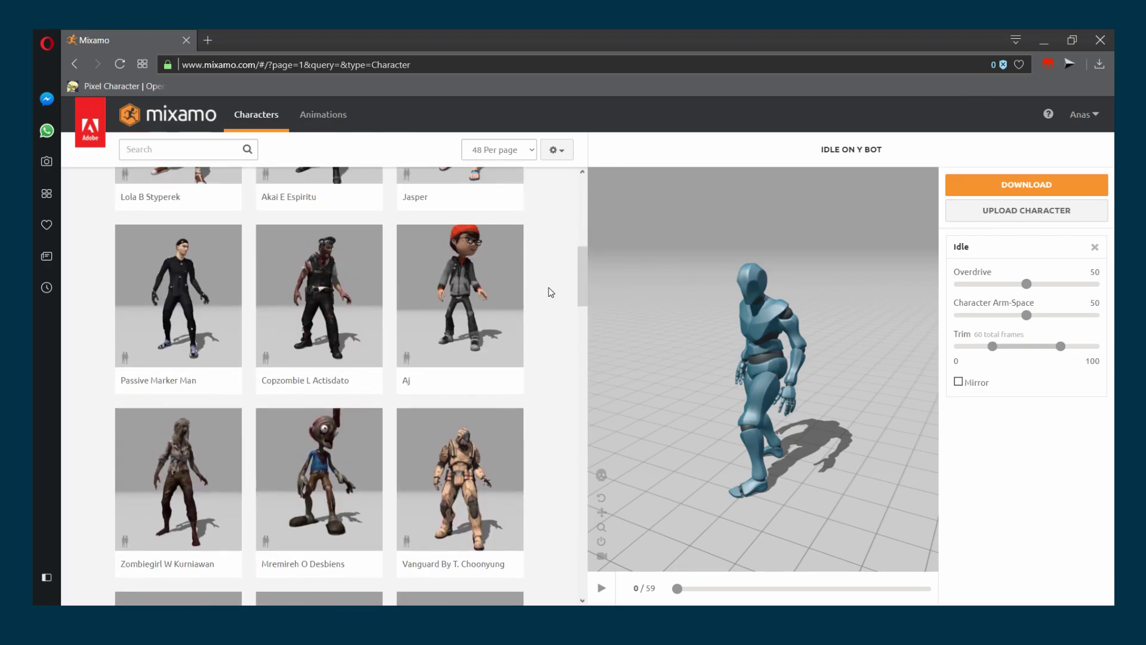
{"action": "scroll", "coordinate": [555, 401], "scroll_direction": "up", "scroll_amount": 9}
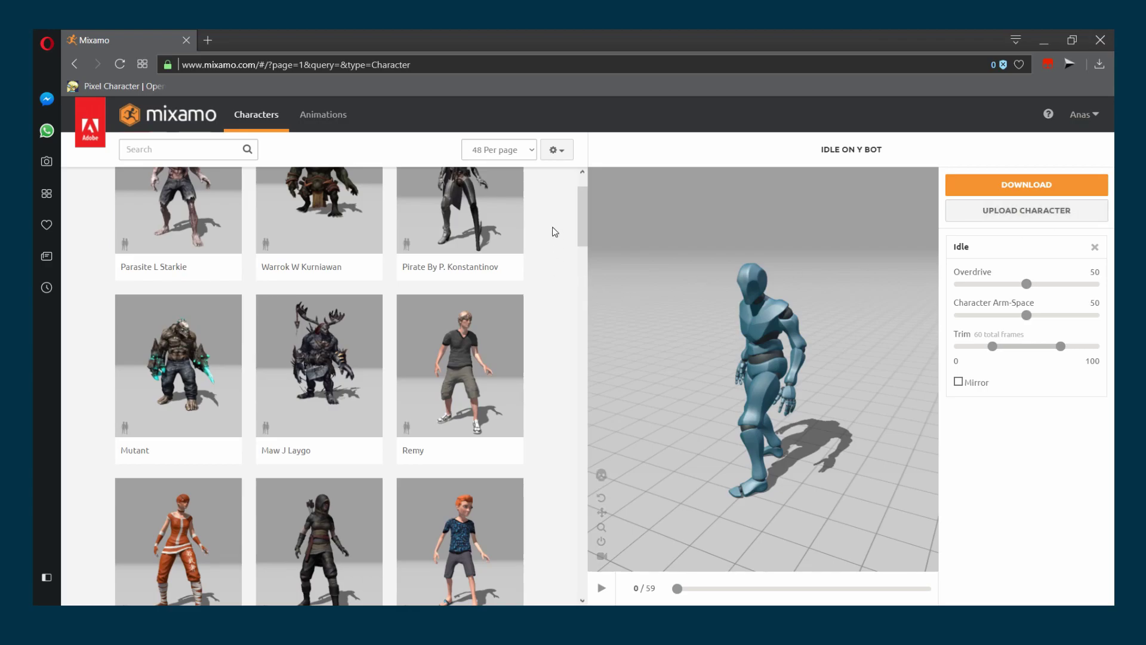
{"action": "scroll", "coordinate": [555, 232], "scroll_direction": "up", "scroll_amount": 1}
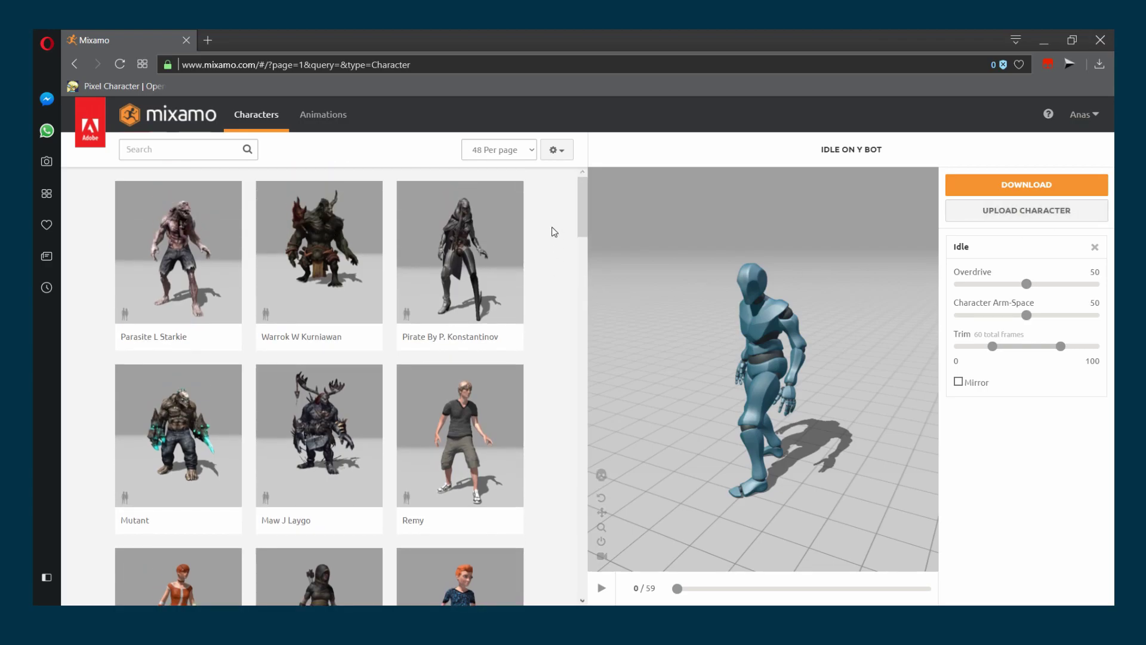
{"action": "scroll", "coordinate": [546, 275], "scroll_direction": "down", "scroll_amount": 7}
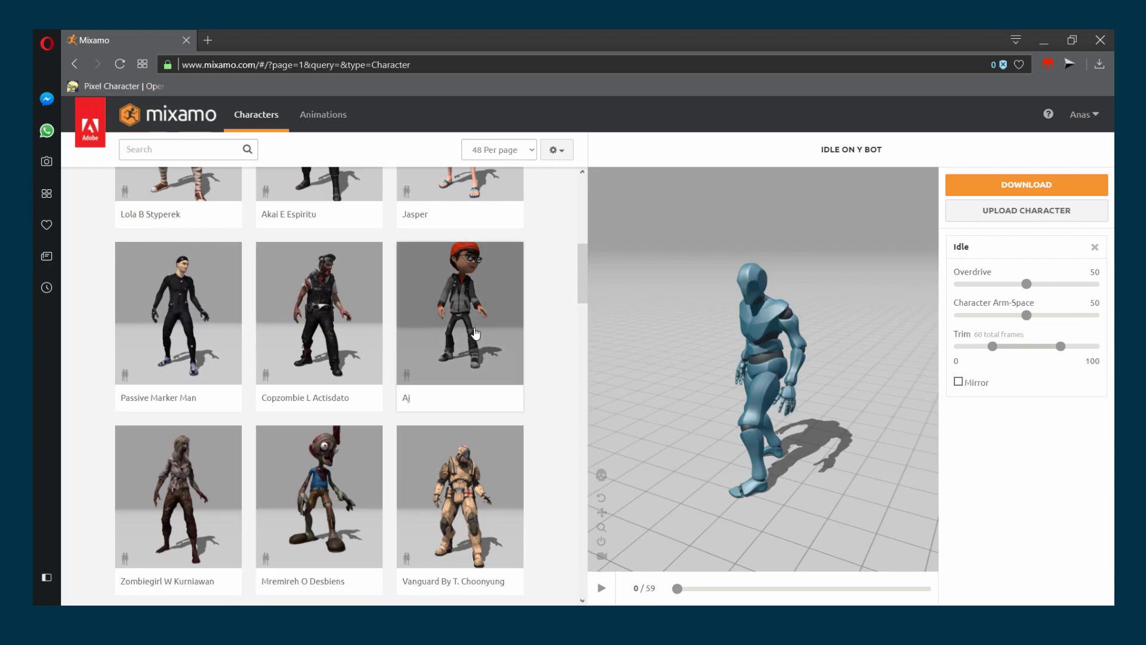
{"action": "left_click", "coordinate": [483, 296]}
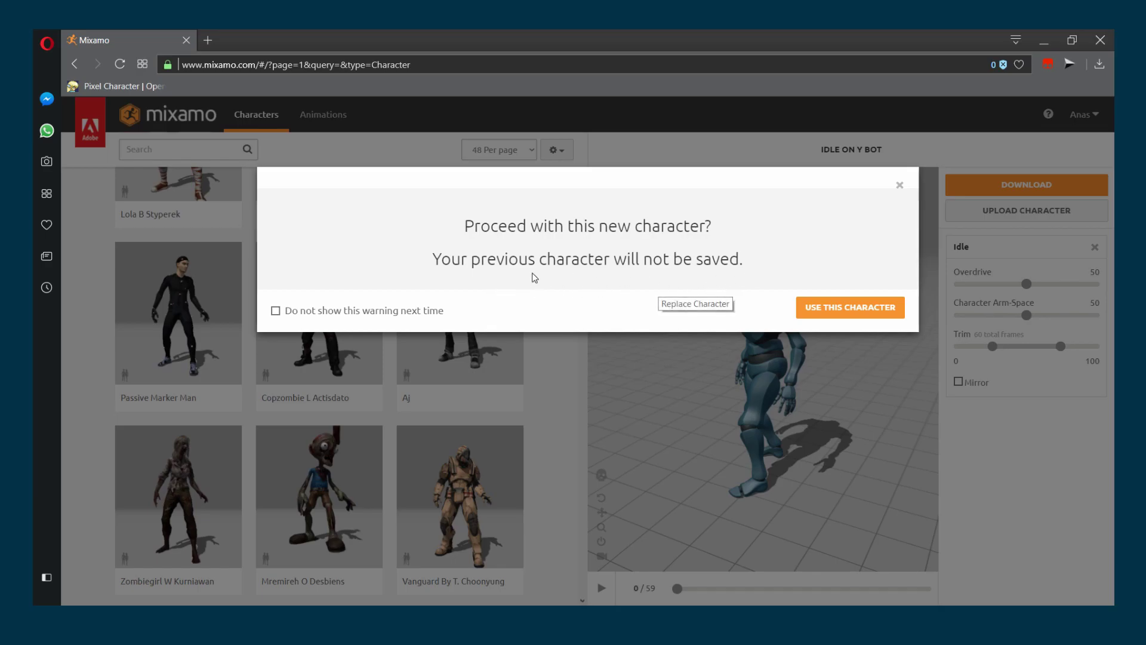
{"action": "left_click", "coordinate": [869, 309]}
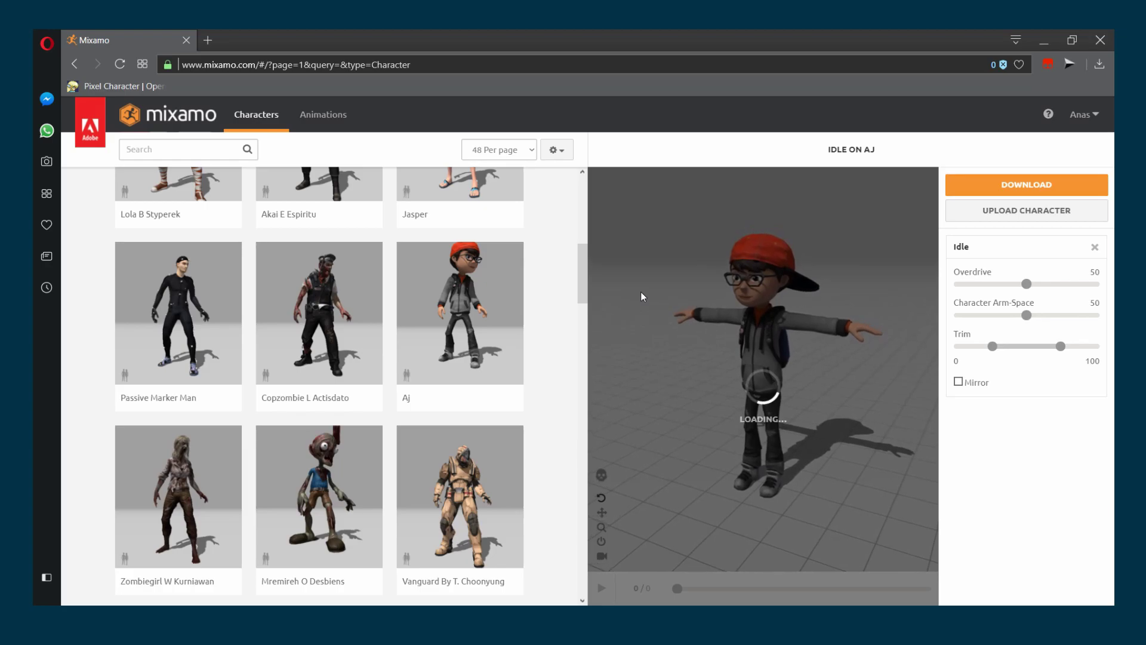
{"action": "left_click_drag", "start_coordinate": [640, 292], "coordinate": [768, 390]}
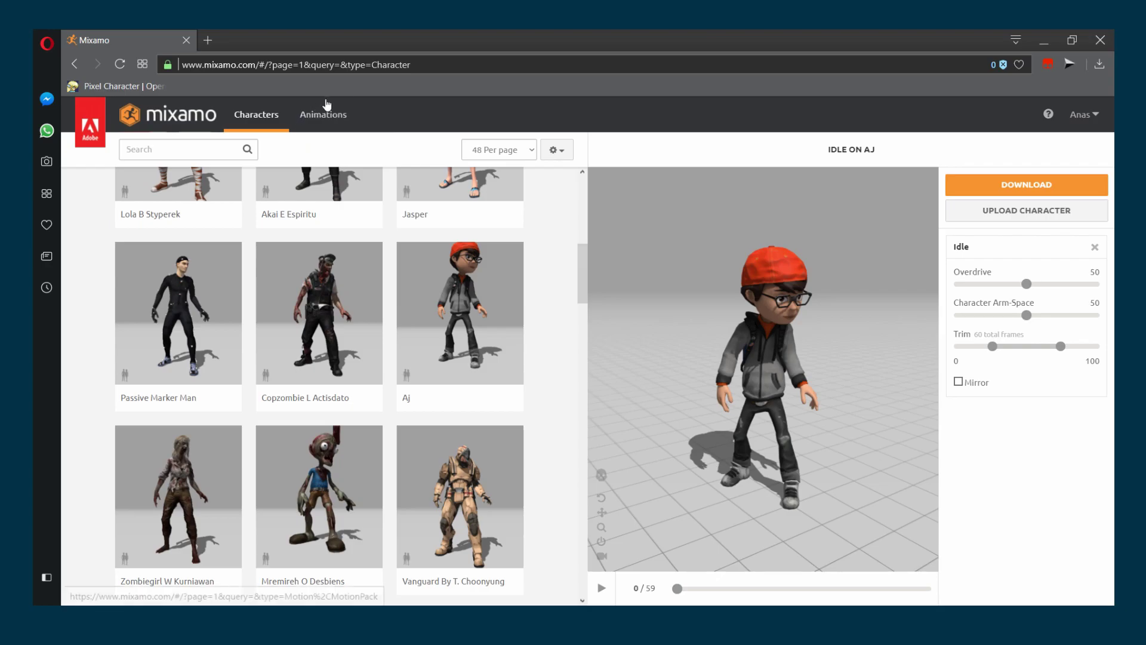
- Search the animations for 'run', apply Running to Aj, and enable In Place
{"action": "left_click", "coordinate": [336, 131]}
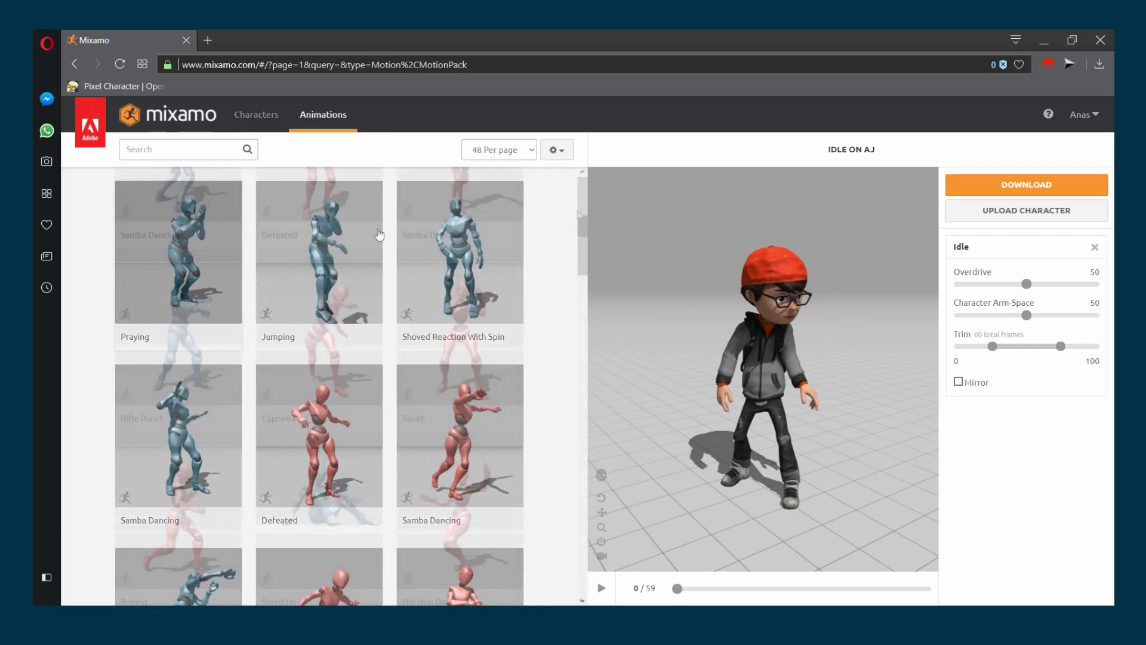
{"action": "left_click", "coordinate": [212, 146]}
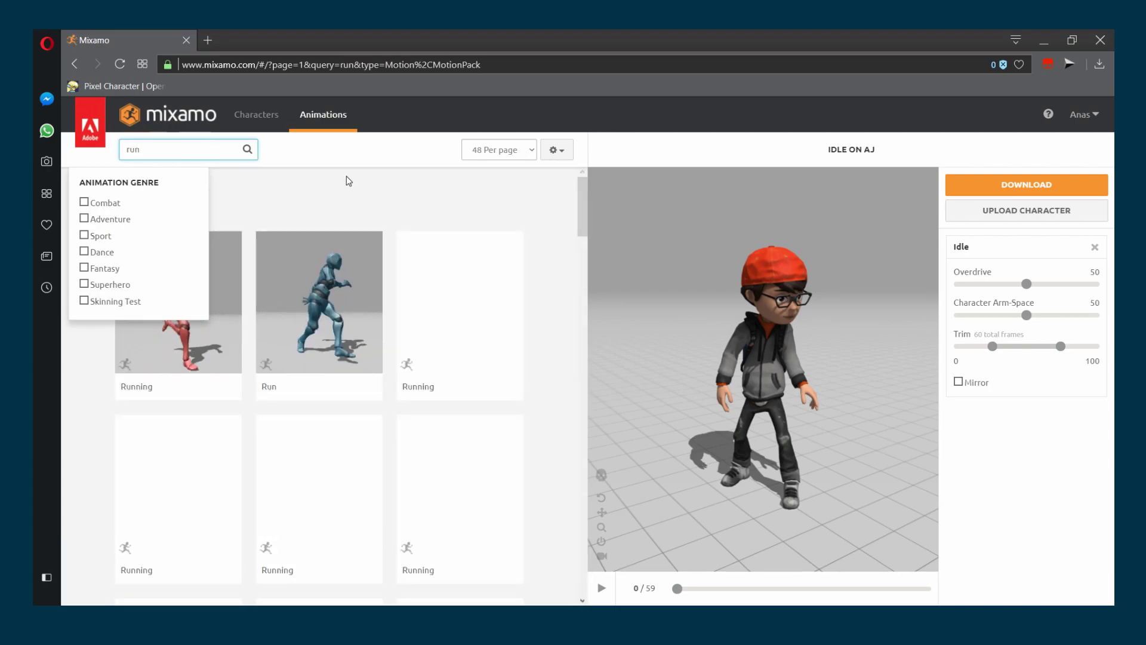
{"action": "left_click", "coordinate": [346, 167]}
{"action": "left_click", "coordinate": [217, 303]}
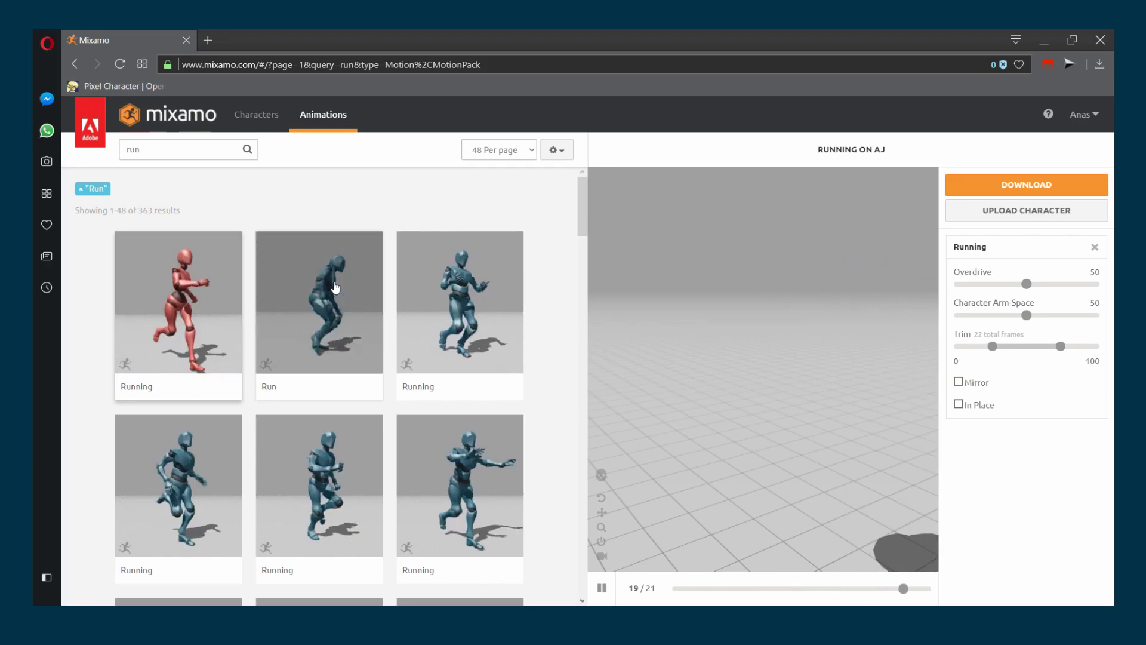
{"action": "scroll", "coordinate": [325, 280], "scroll_direction": "down", "scroll_amount": 3}
{"action": "scroll", "coordinate": [334, 288], "scroll_direction": "up", "scroll_amount": 3}
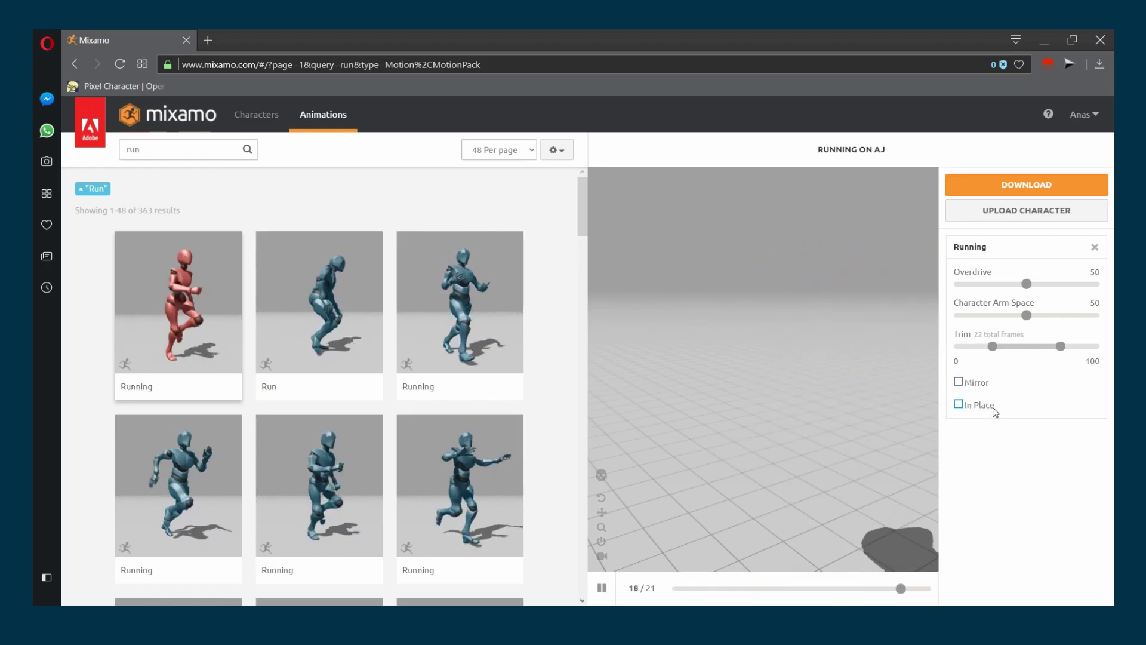
{"action": "left_click", "coordinate": [962, 406]}
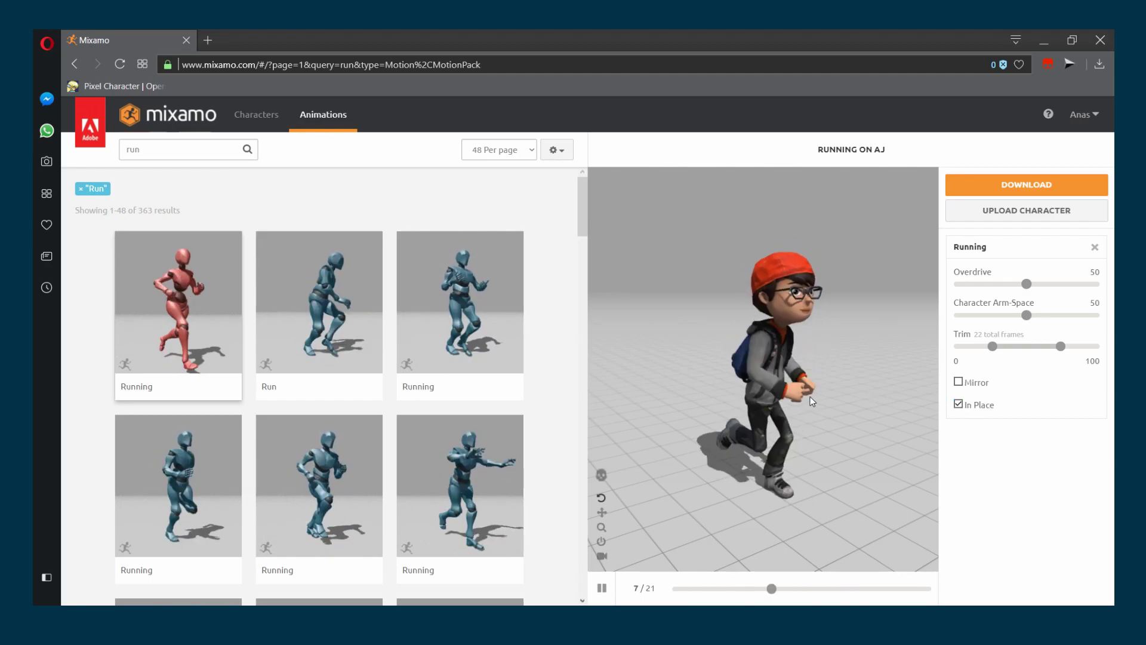
{"action": "left_click_drag", "start_coordinate": [810, 400], "coordinate": [848, 399]}
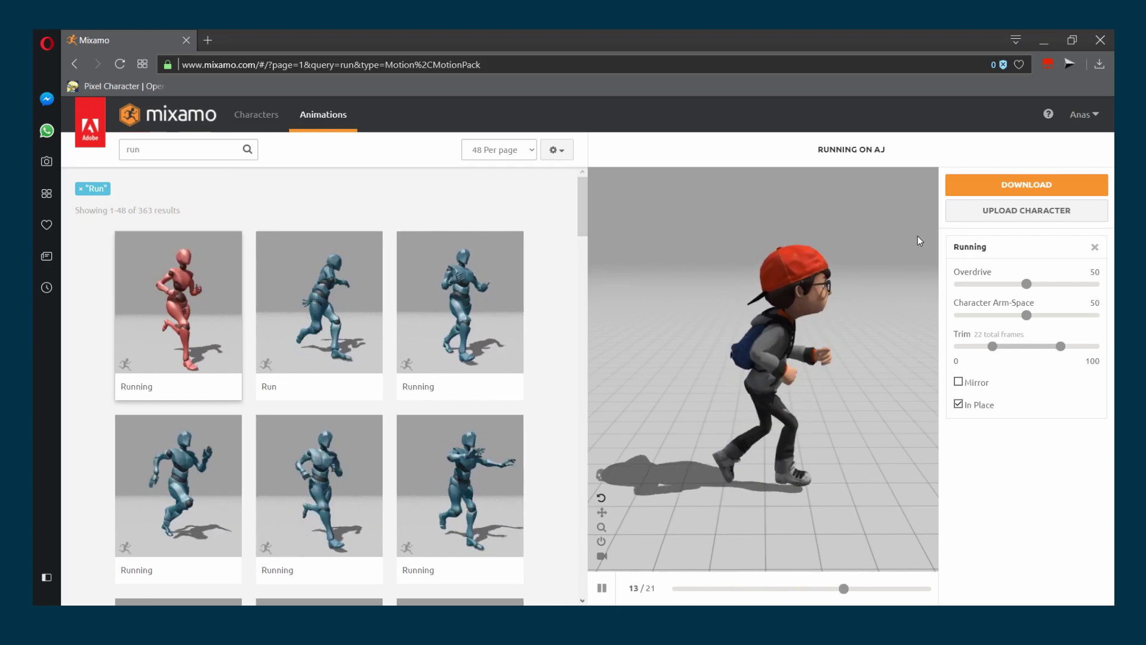
- Export Running in Collada (.dae) format with skin at 30 frames per second
{"action": "left_click", "coordinate": [966, 188]}
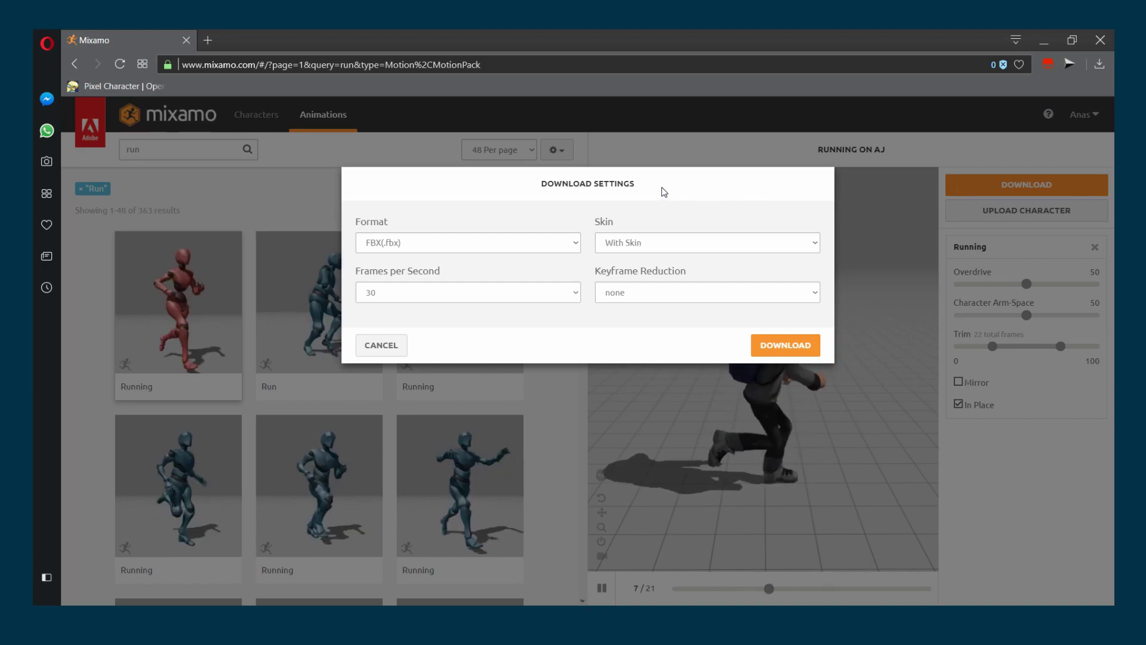
{"action": "left_click", "coordinate": [536, 242]}
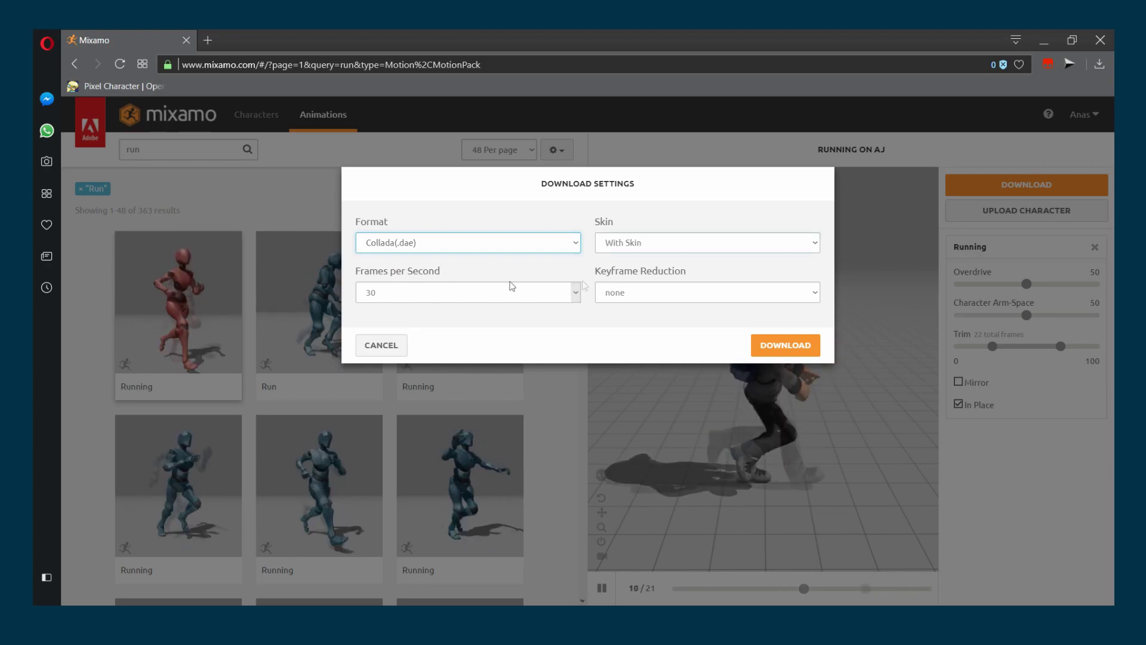
{"action": "left_click", "coordinate": [466, 298]}
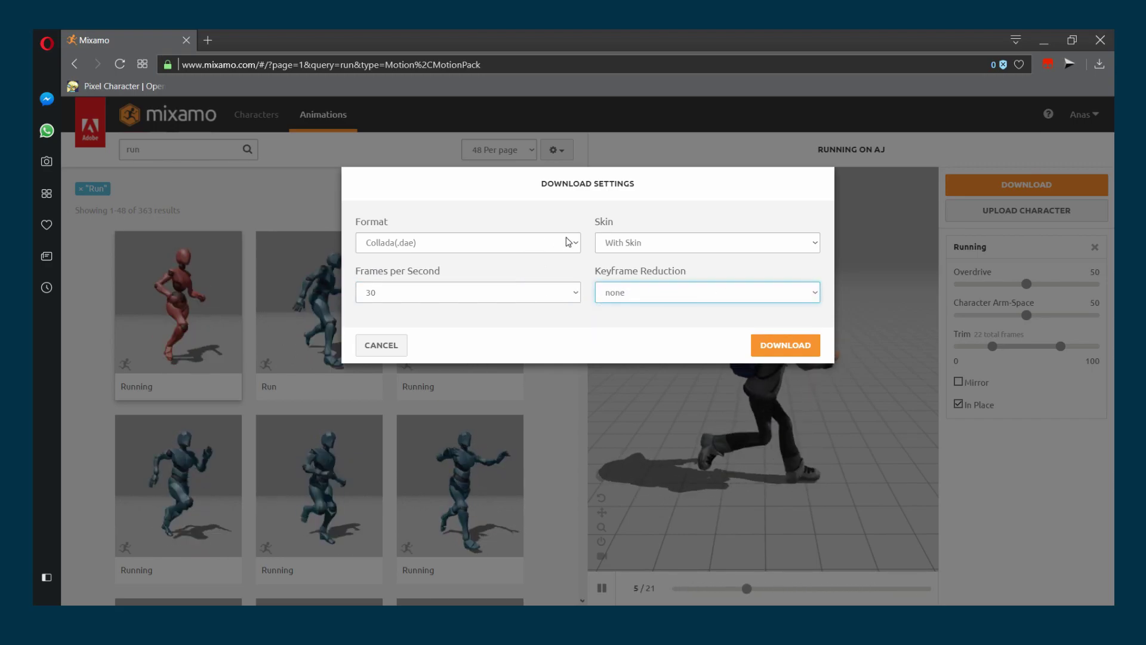
{"action": "left_click", "coordinate": [782, 353]}
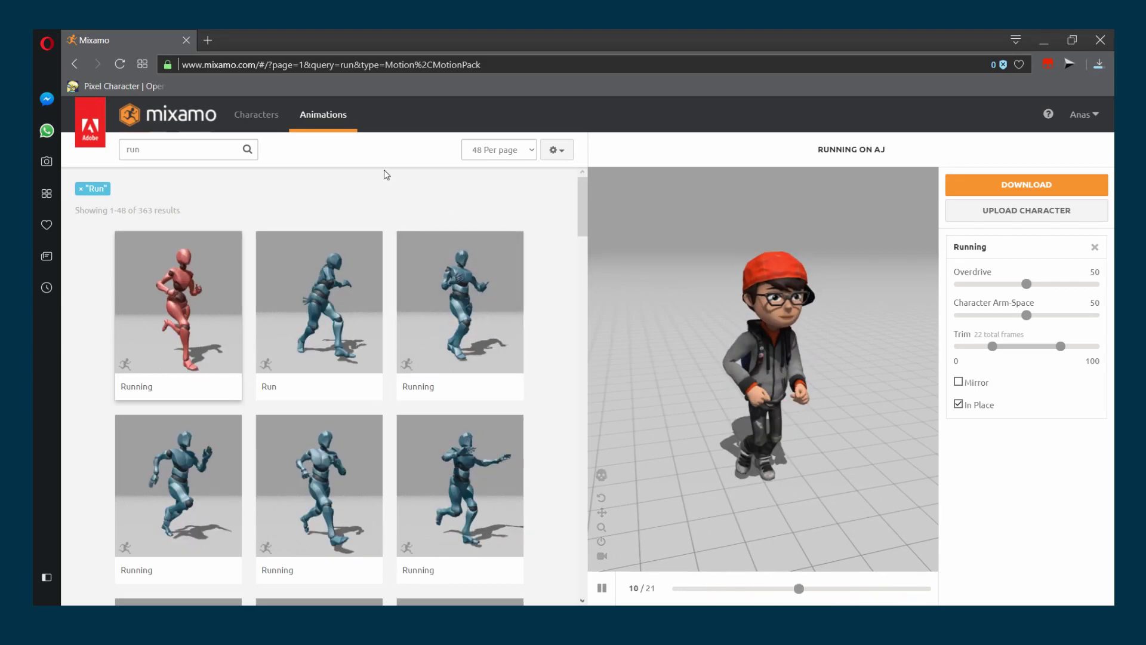
- Replace the search term with 'jump' and apply the Jump animation to AJ
{"action": "scroll", "coordinate": [429, 220], "scroll_direction": "down", "scroll_amount": 5}
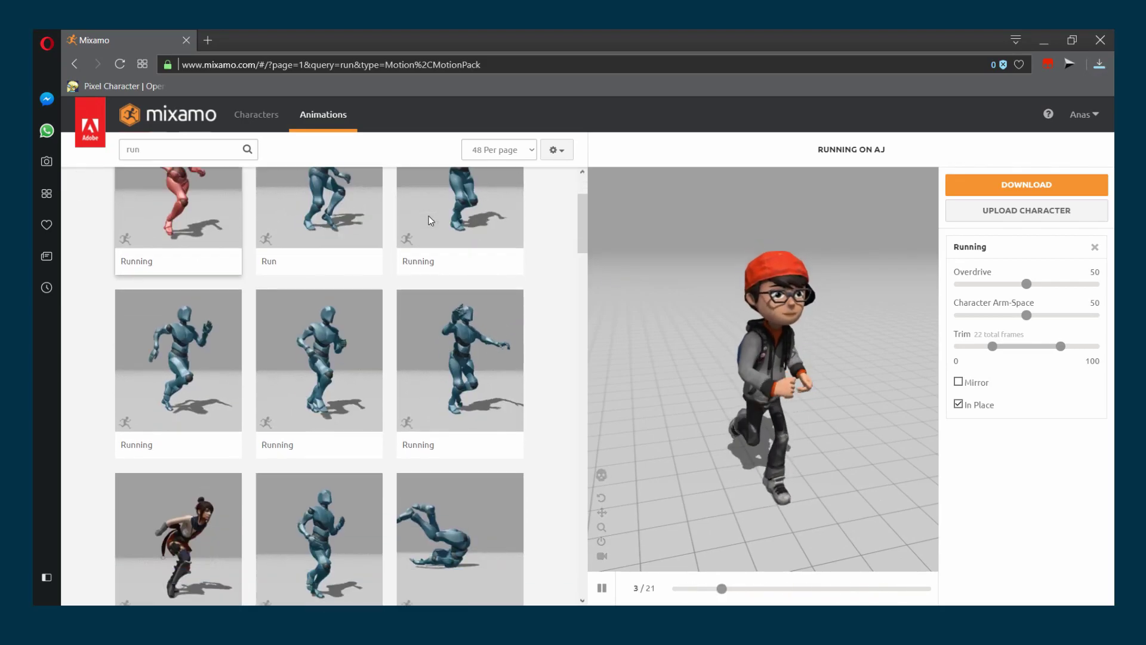
{"action": "scroll", "coordinate": [428, 216], "scroll_direction": "up", "scroll_amount": 4}
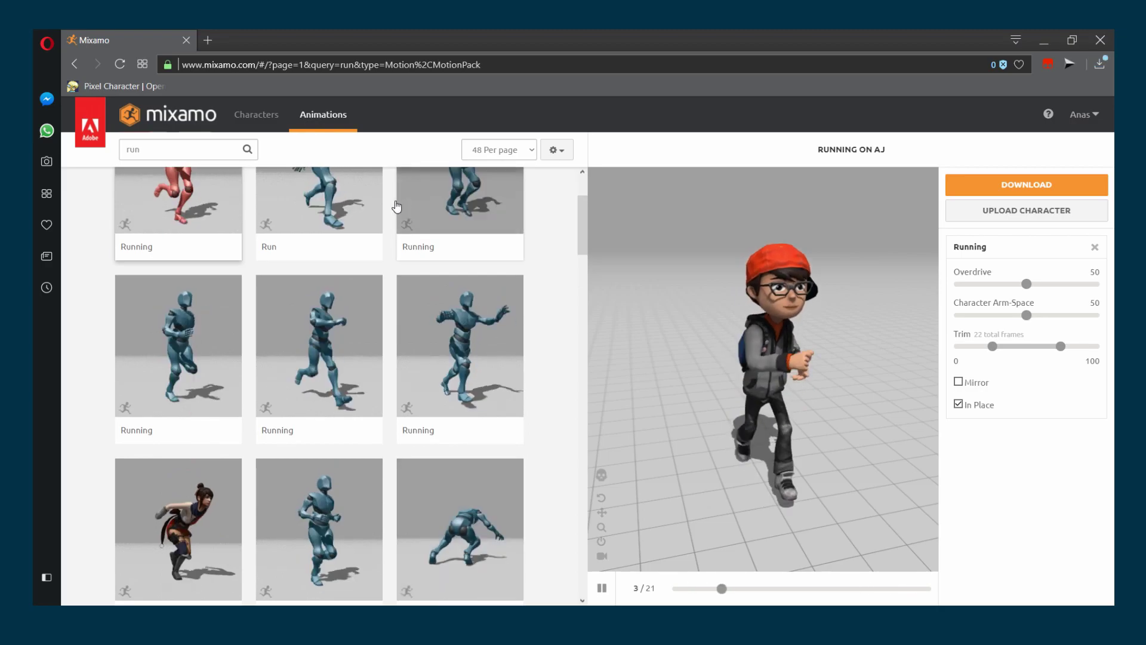
{"action": "left_click", "coordinate": [209, 150]}
{"action": "key", "text": "ctrl+a"}
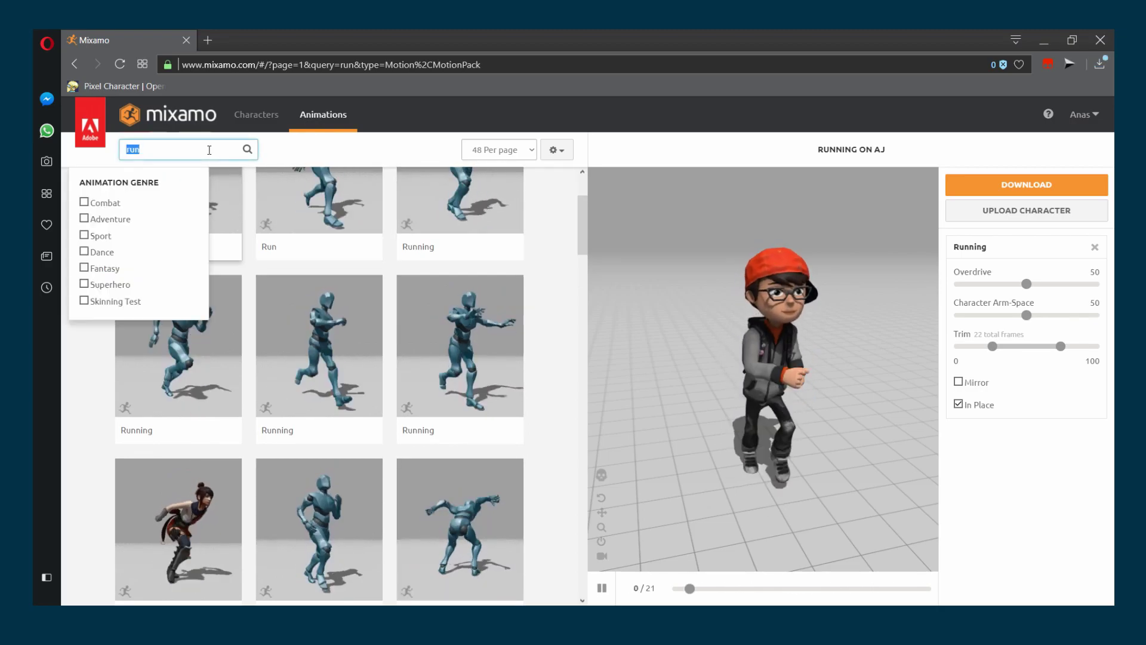
{"action": "type", "text": "jump"}
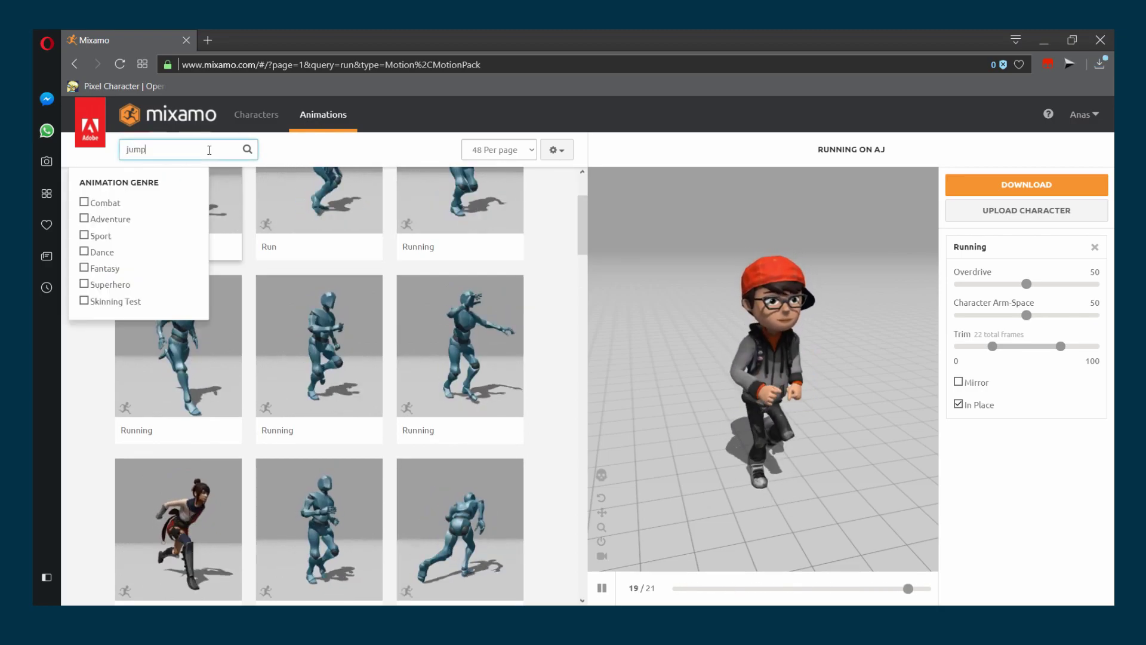
{"action": "left_click", "coordinate": [447, 181]}
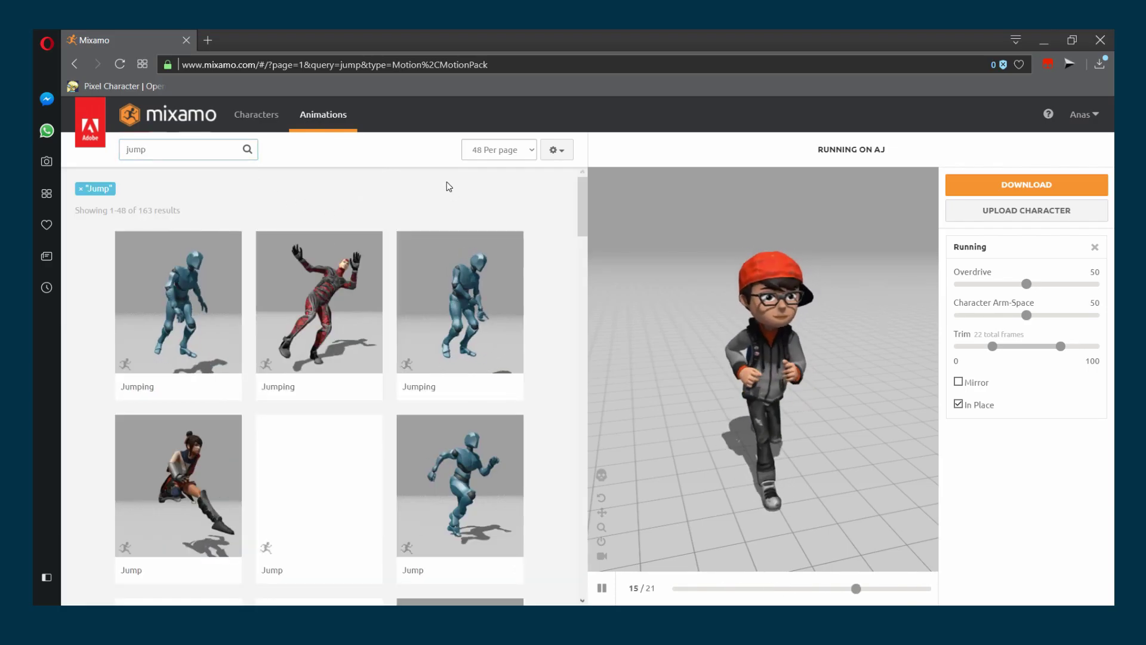
{"action": "scroll", "coordinate": [549, 243], "scroll_direction": "down", "scroll_amount": 1}
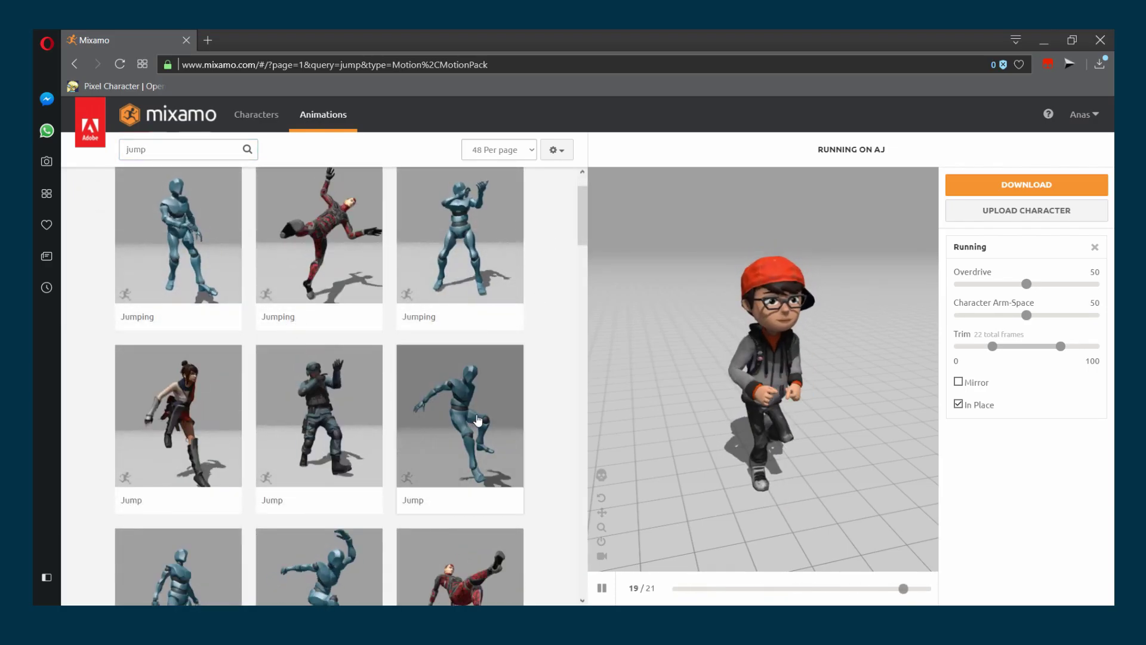
{"action": "scroll", "coordinate": [477, 419], "scroll_direction": "down", "scroll_amount": 1}
{"action": "left_click", "coordinate": [474, 412]}
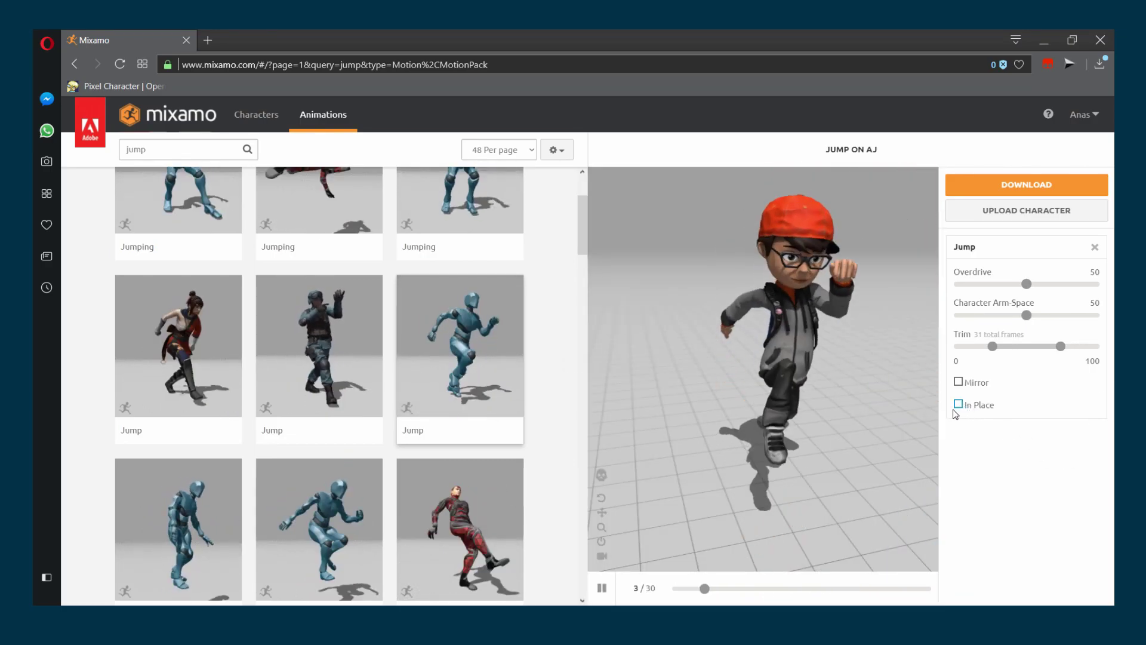
- Set Jump to In Place and download it as Collada (.dae) with skin at 30 fps
{"action": "left_click", "coordinate": [959, 404]}
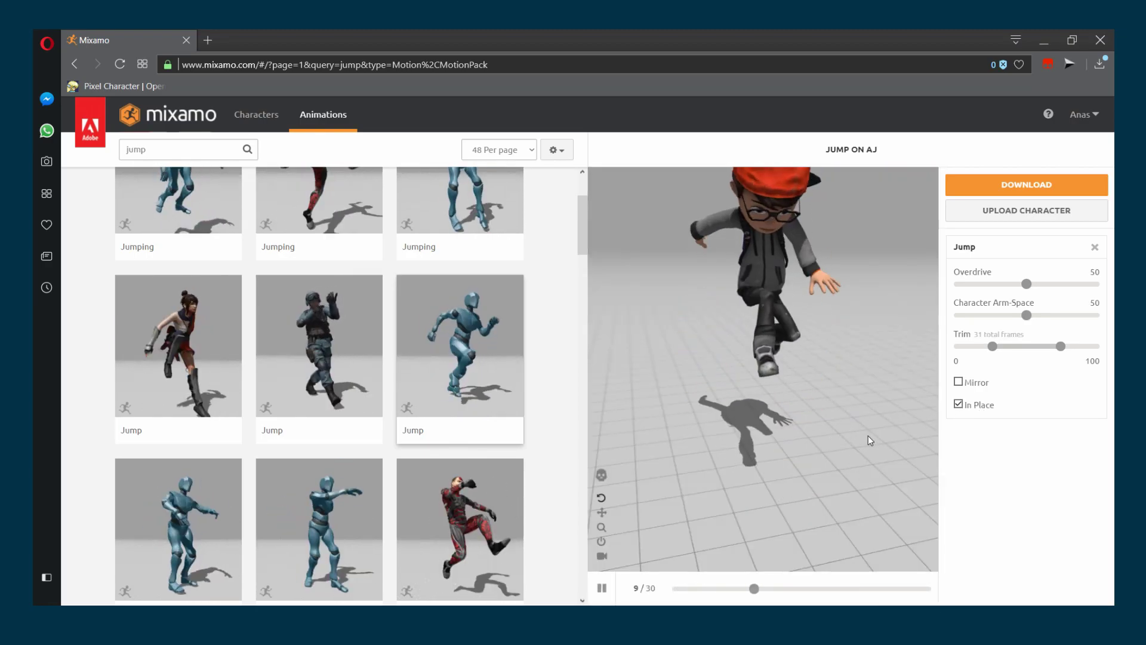
{"action": "left_click_drag", "start_coordinate": [884, 425], "coordinate": [936, 426]}
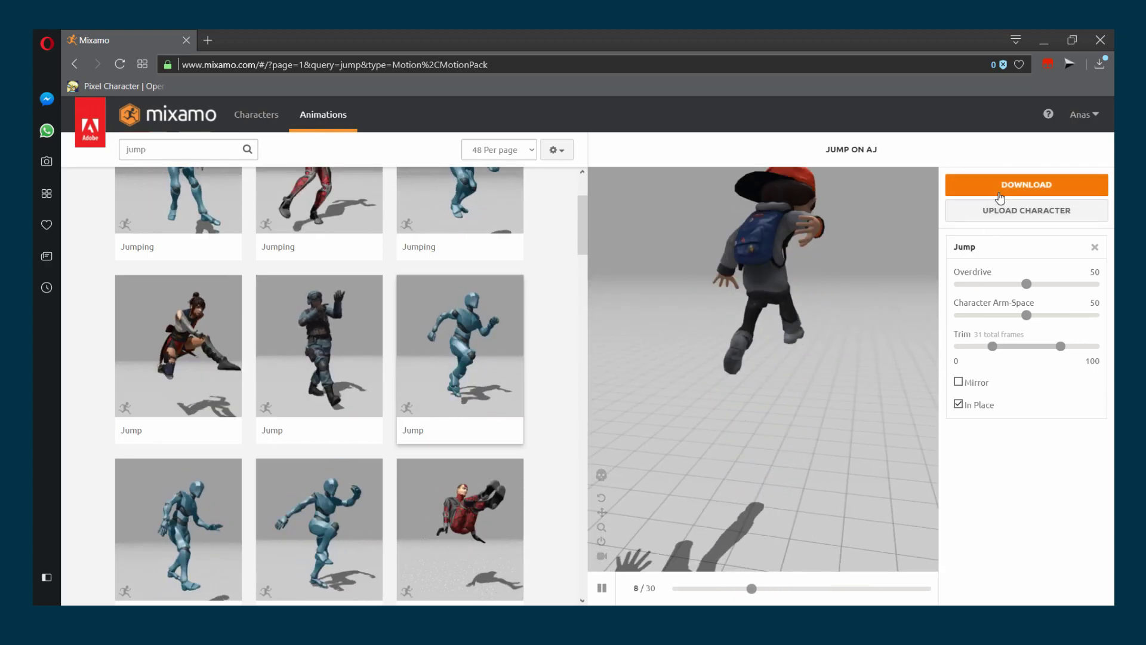
{"action": "left_click", "coordinate": [999, 192]}
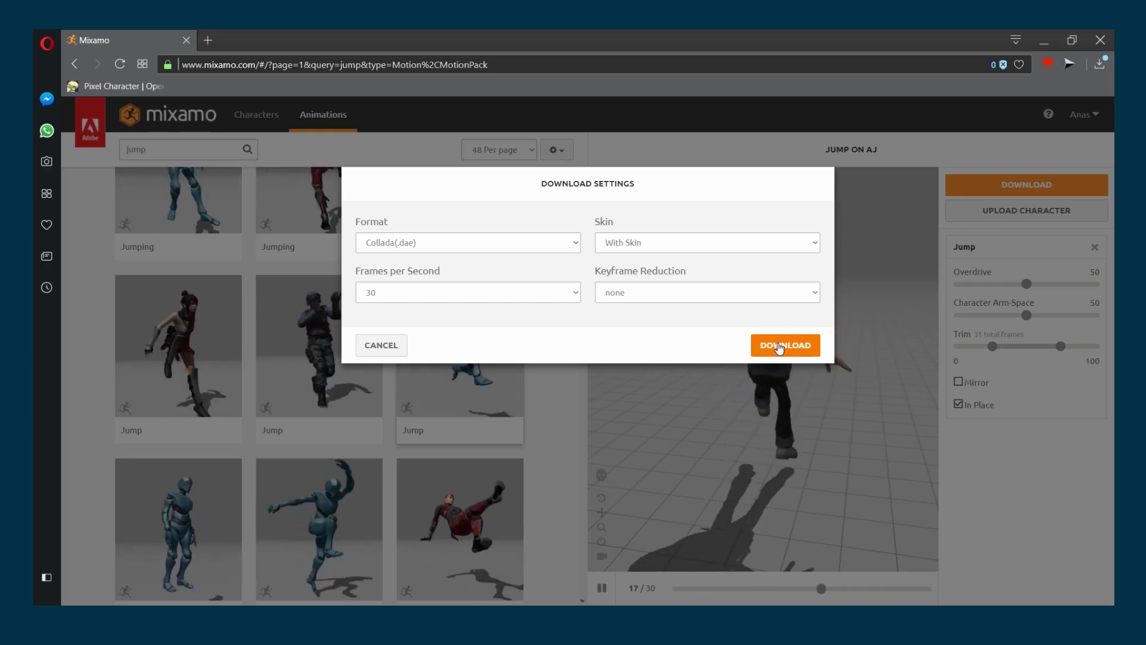
{"action": "left_click", "coordinate": [779, 345]}
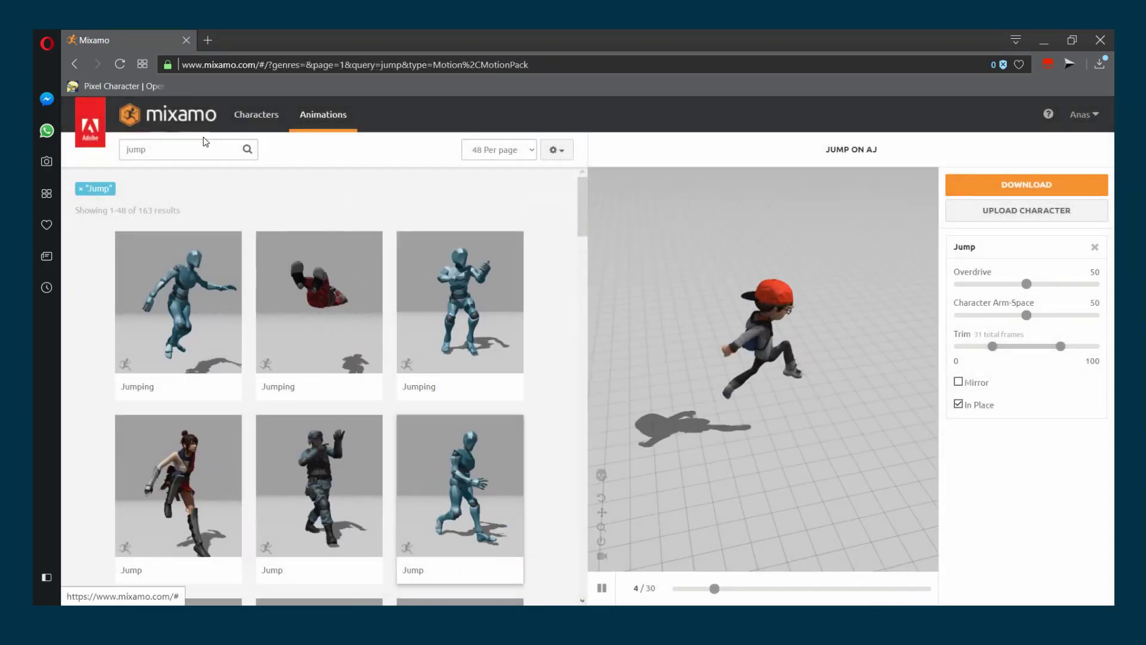
- Search the library for 'fly' and apply the Flying animation to AJ
{"action": "left_click", "coordinate": [199, 142]}
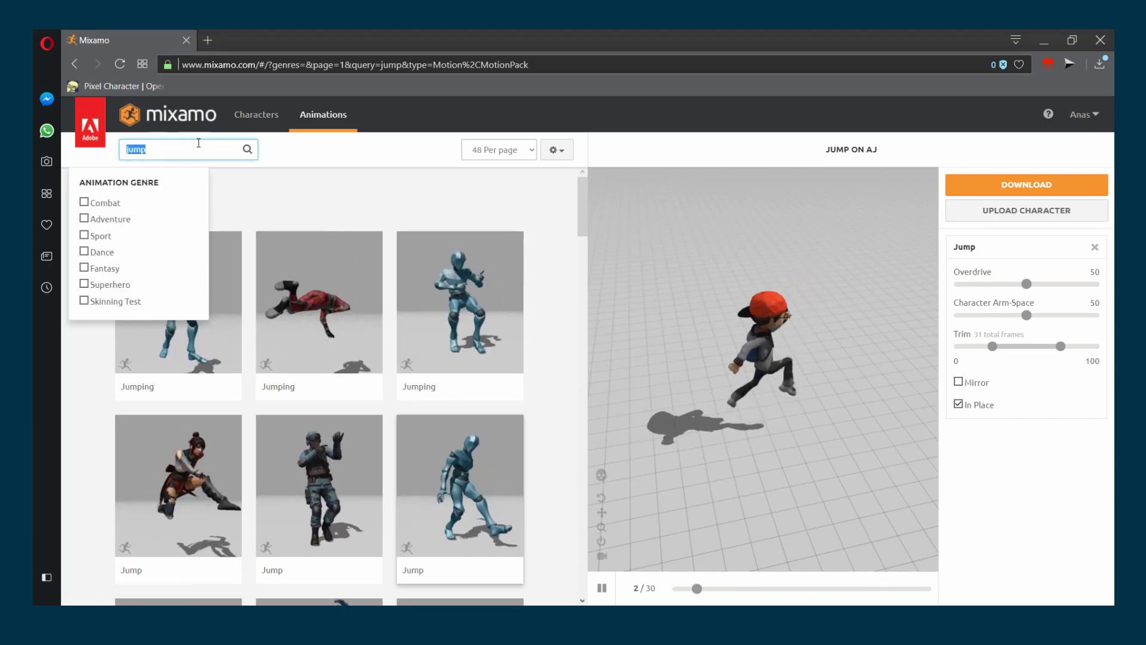
{"action": "type", "text": "fly"}
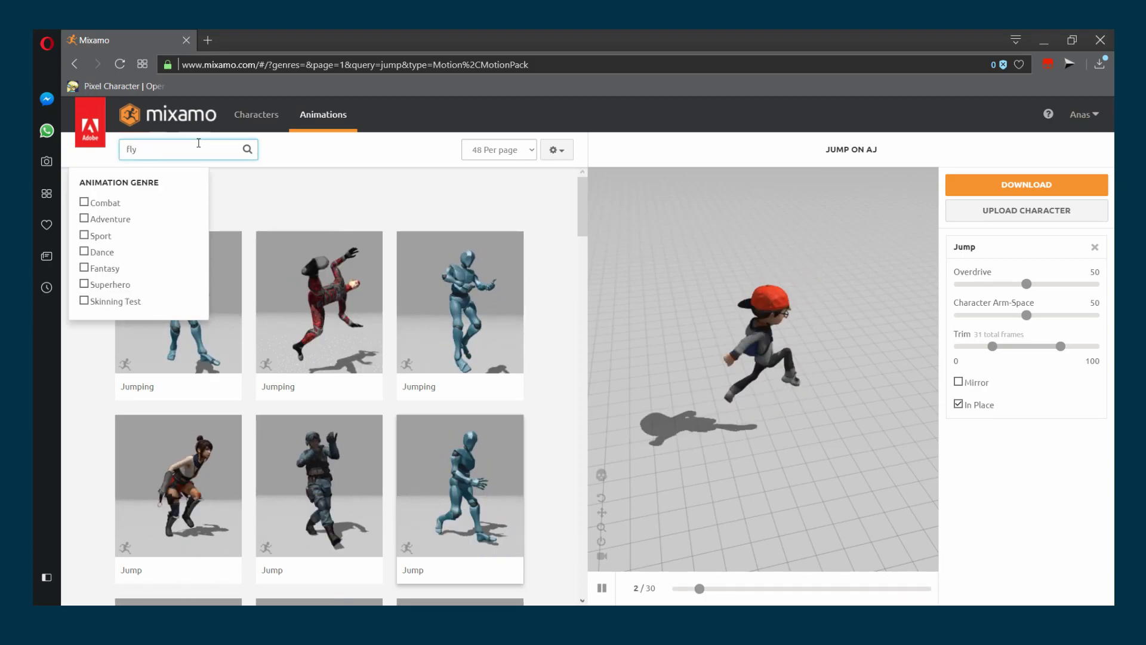
{"action": "key", "text": "Return"}
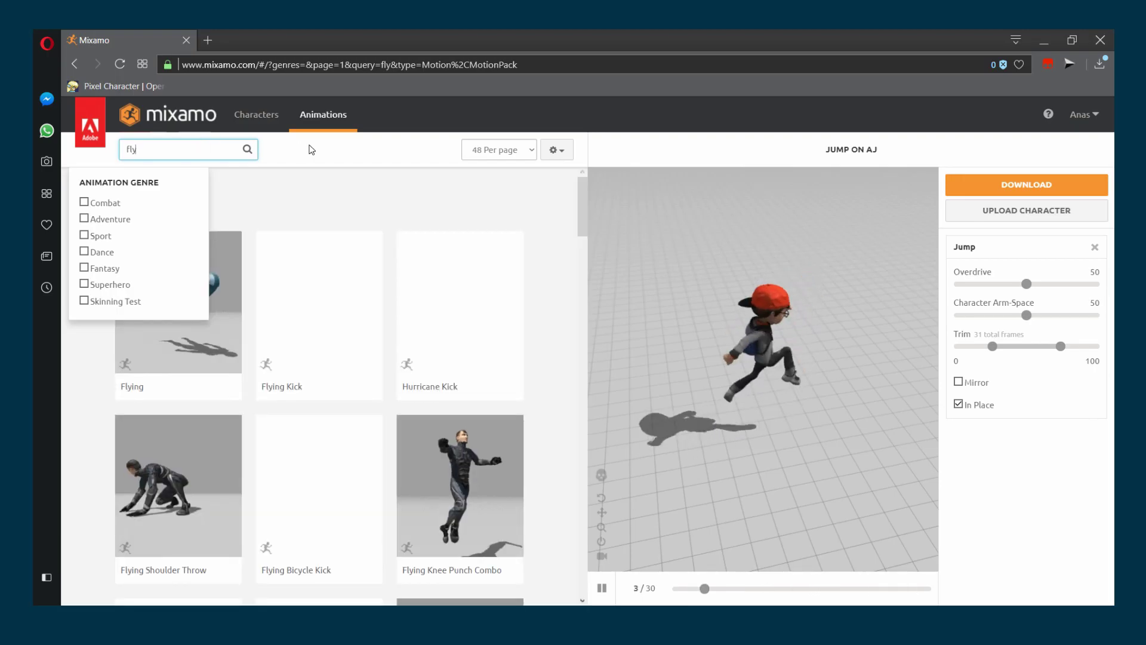
{"action": "left_click", "coordinate": [247, 151]}
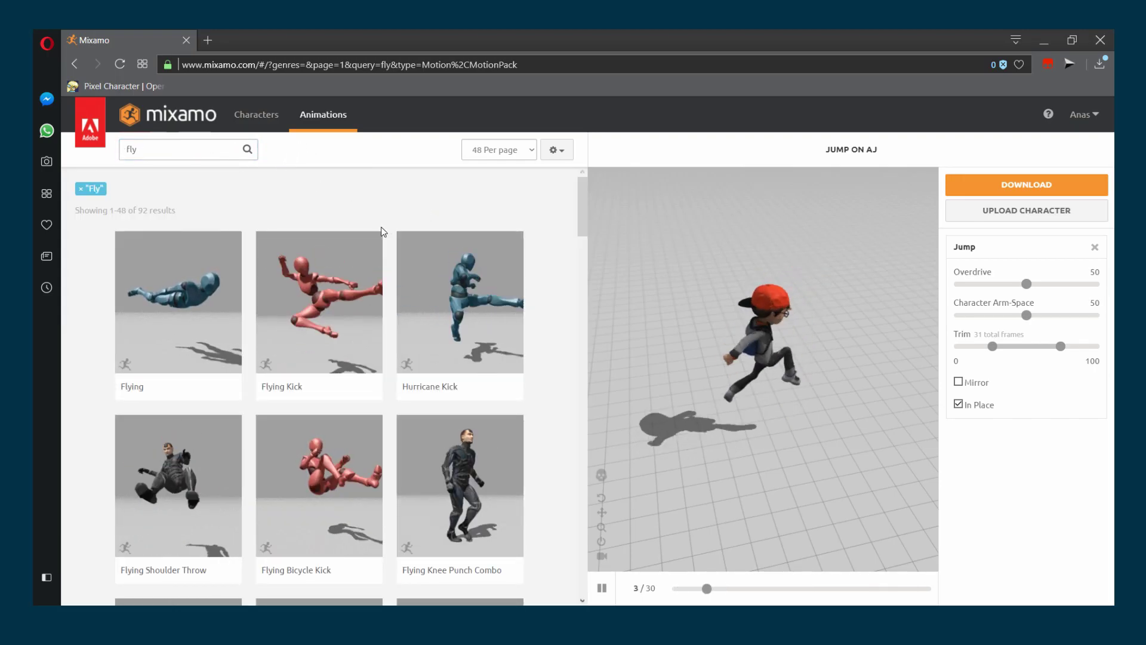
{"action": "scroll", "coordinate": [411, 327], "scroll_direction": "down", "scroll_amount": 10}
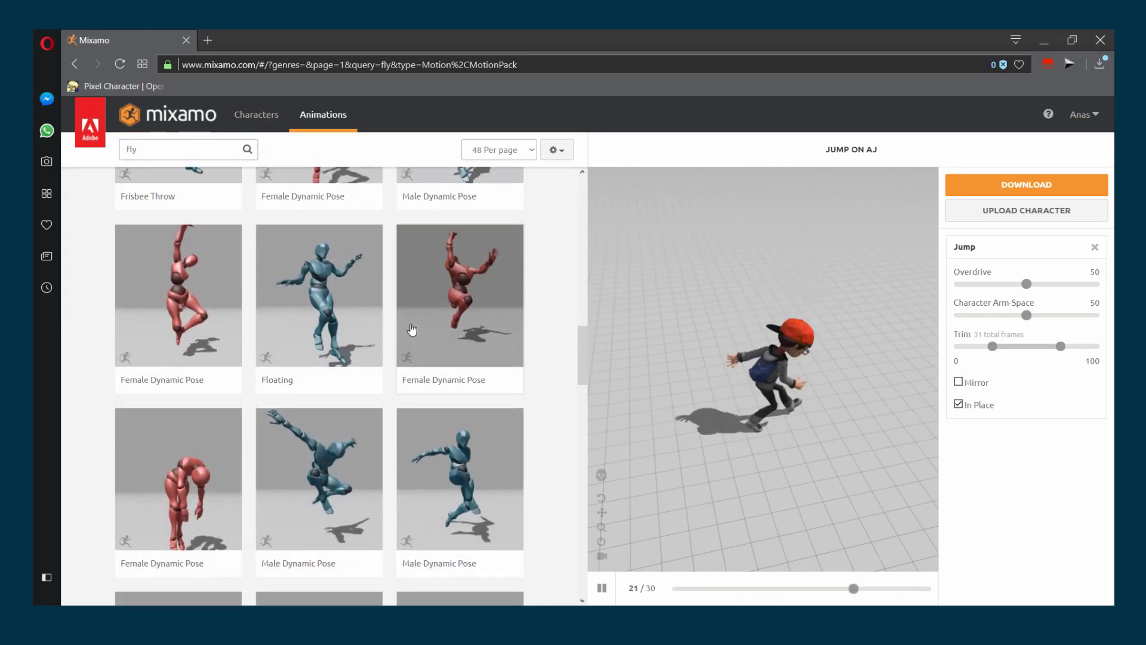
{"action": "scroll", "coordinate": [410, 328], "scroll_direction": "up", "scroll_amount": 10}
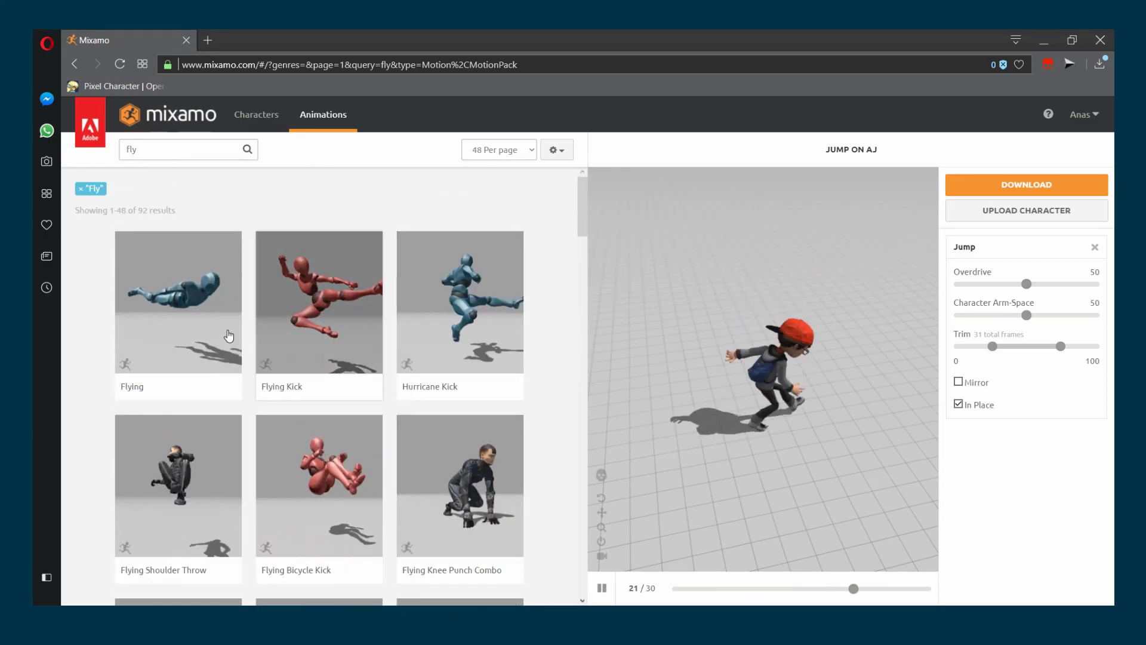
{"action": "left_click", "coordinate": [215, 328]}
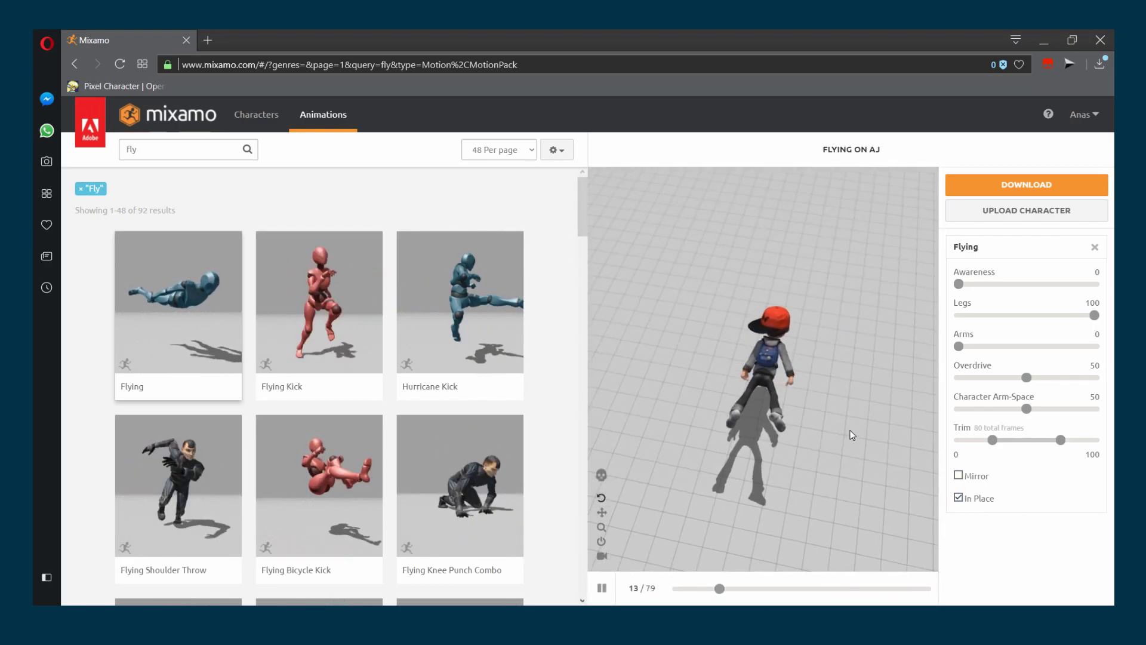
- Download the in-place Flying animation as Collada (.dae) with skin at 30 fps
{"action": "left_click", "coordinate": [971, 195]}
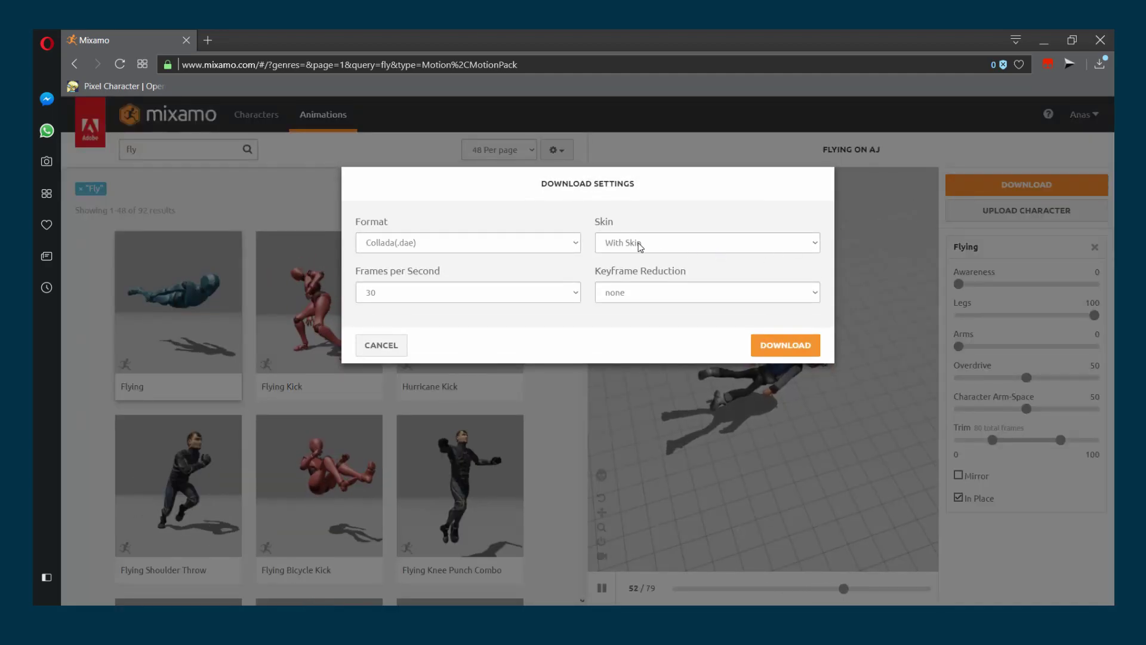
{"action": "left_click", "coordinate": [786, 345]}
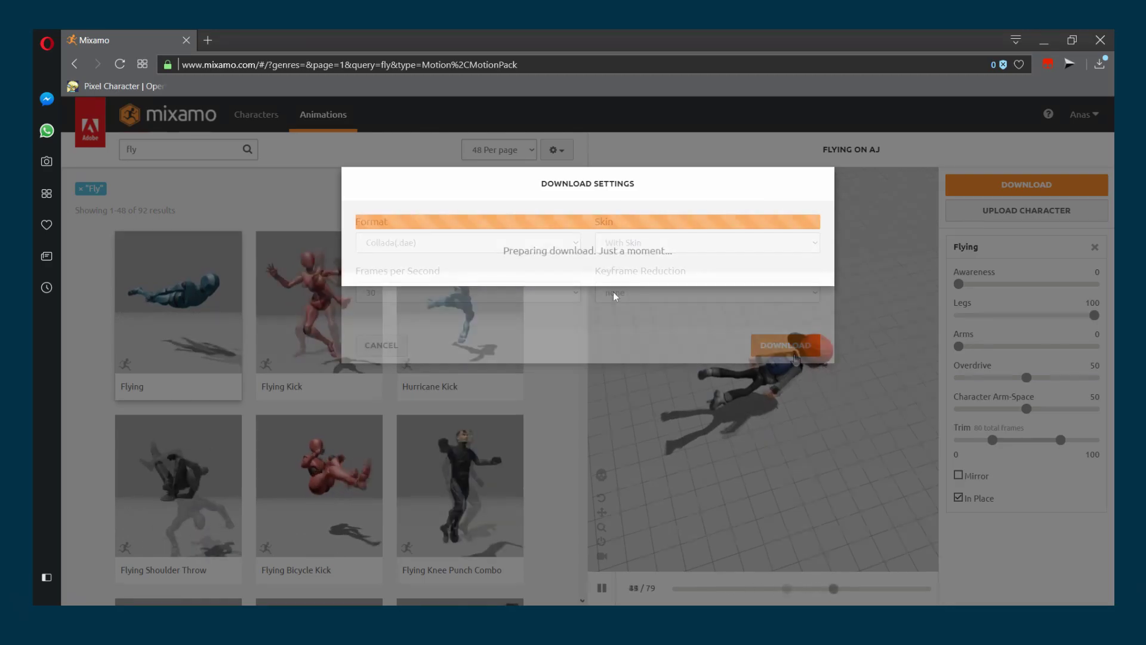
{"action": "left_click", "coordinate": [190, 155]}
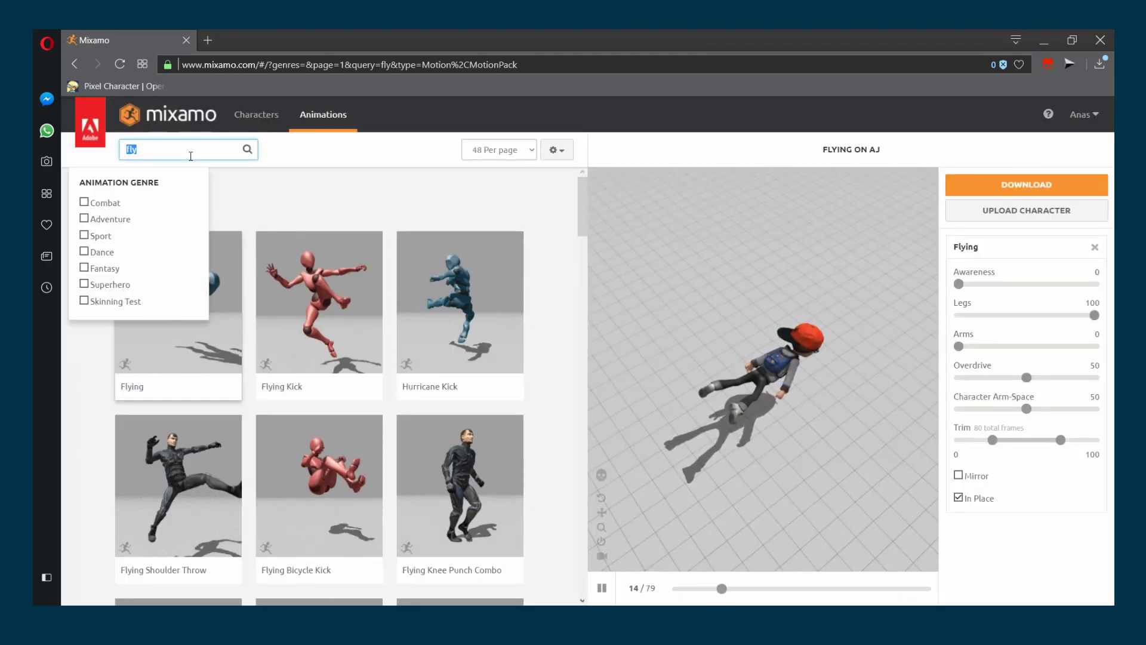
- Search 'roll', apply Sprinting Forward Roll in place, and download it as Collada (.dae)
{"action": "type", "text": "roll"}
{"action": "key", "text": "Return"}
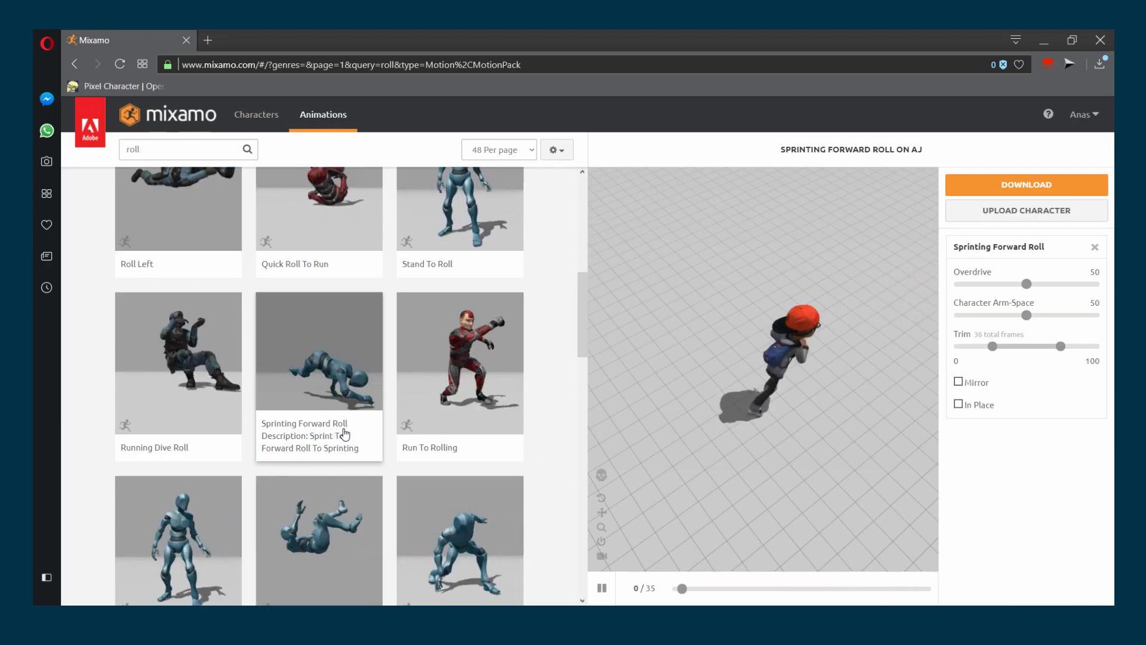
{"action": "left_click", "coordinate": [311, 359]}
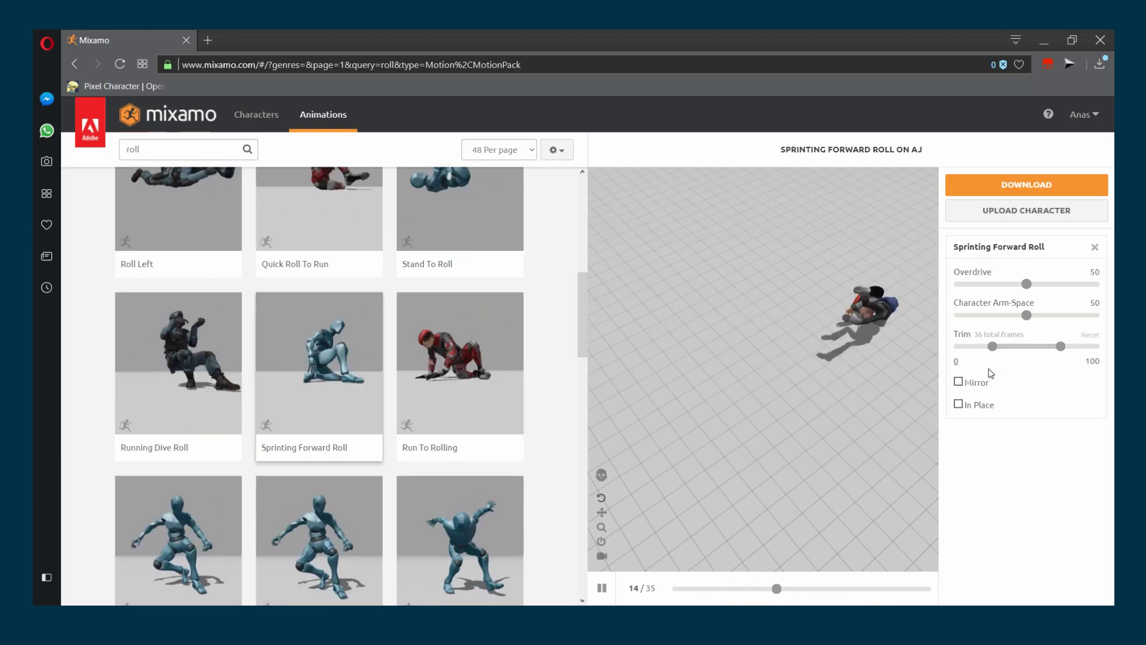
{"action": "left_click", "coordinate": [966, 406]}
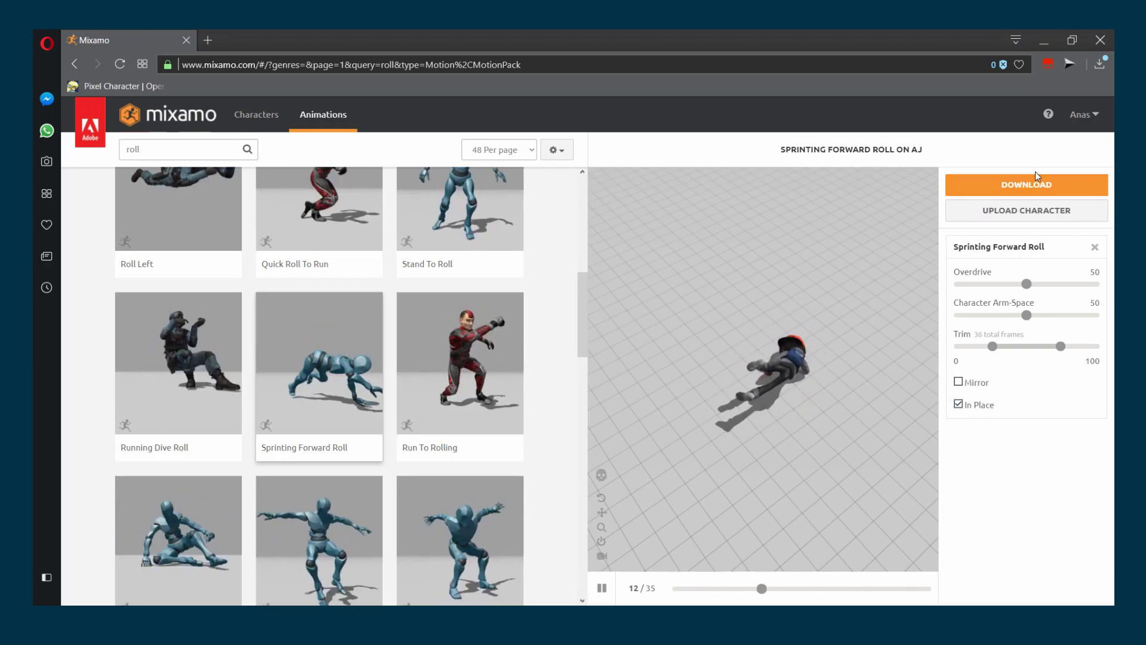
{"action": "left_click", "coordinate": [1045, 185]}
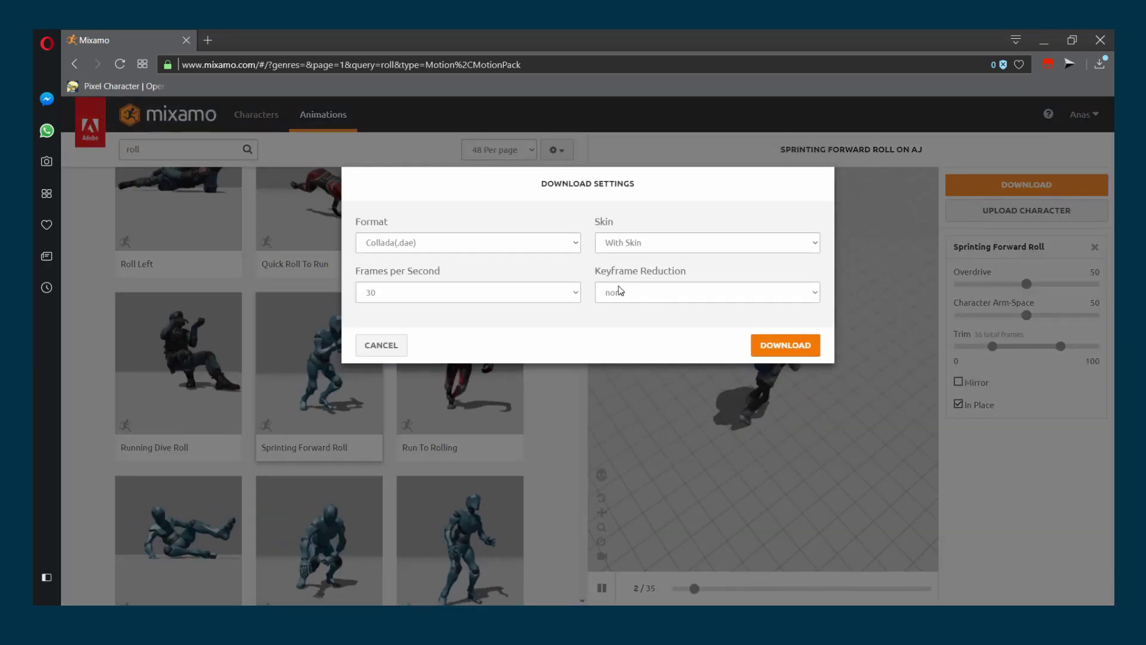
{"action": "left_click", "coordinate": [786, 345]}
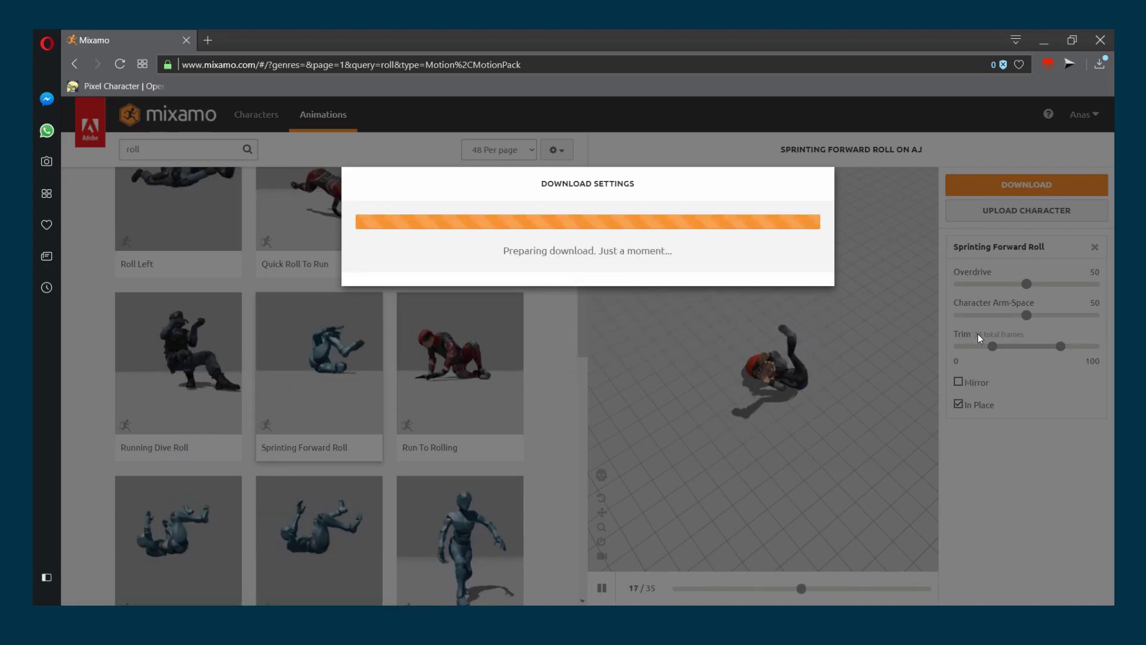